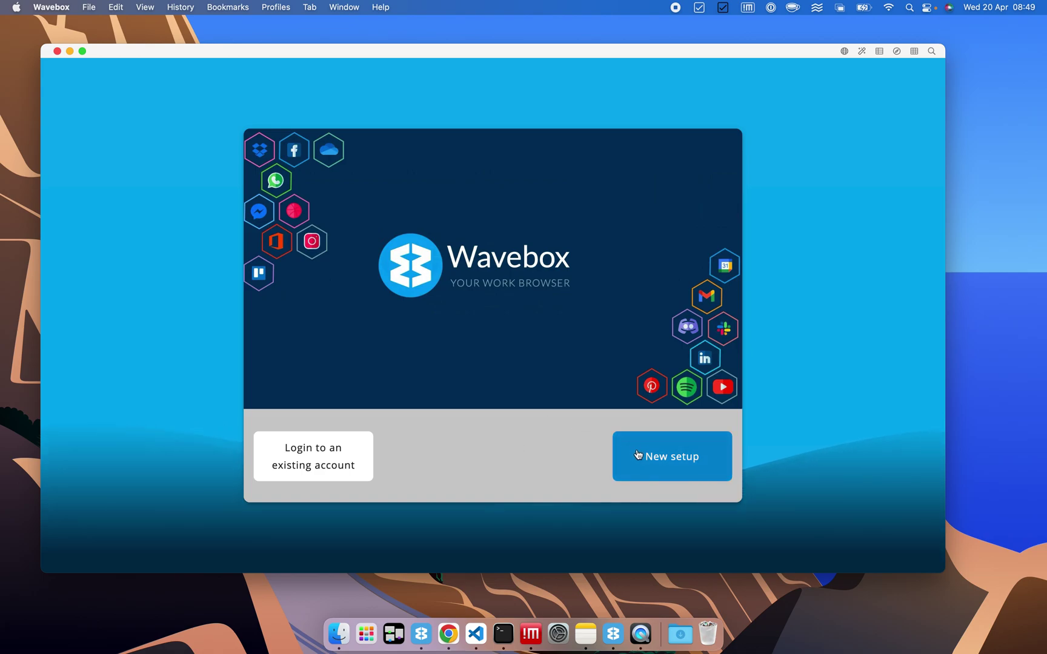
Start a new setup and sign in with the Google account, accepting the terms.
left_click(664, 465)
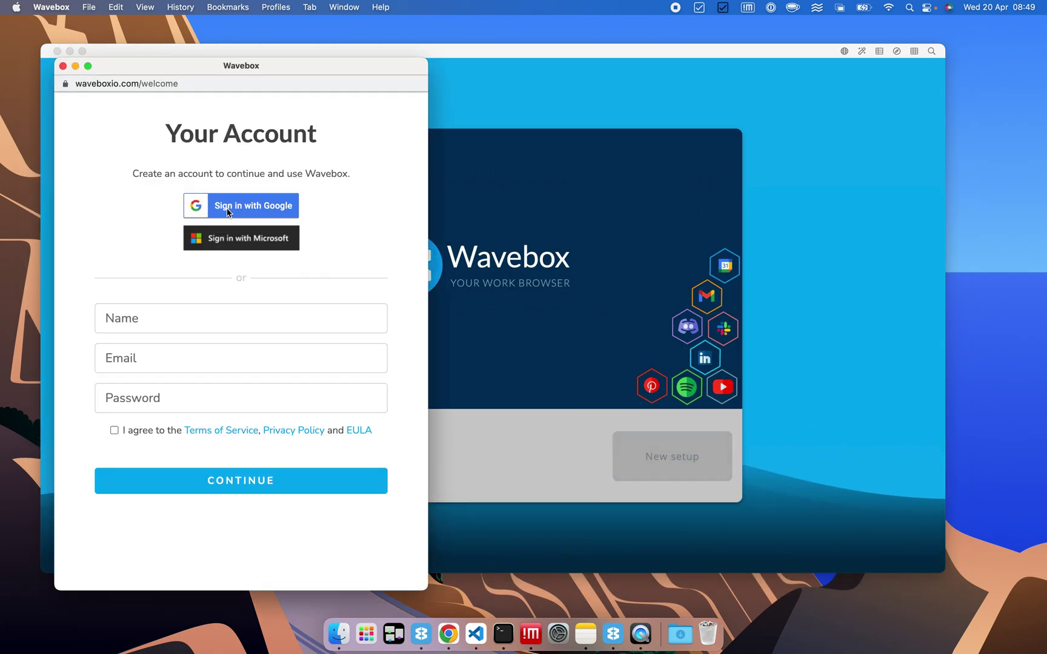
left_click(228, 209)
left_click(270, 271)
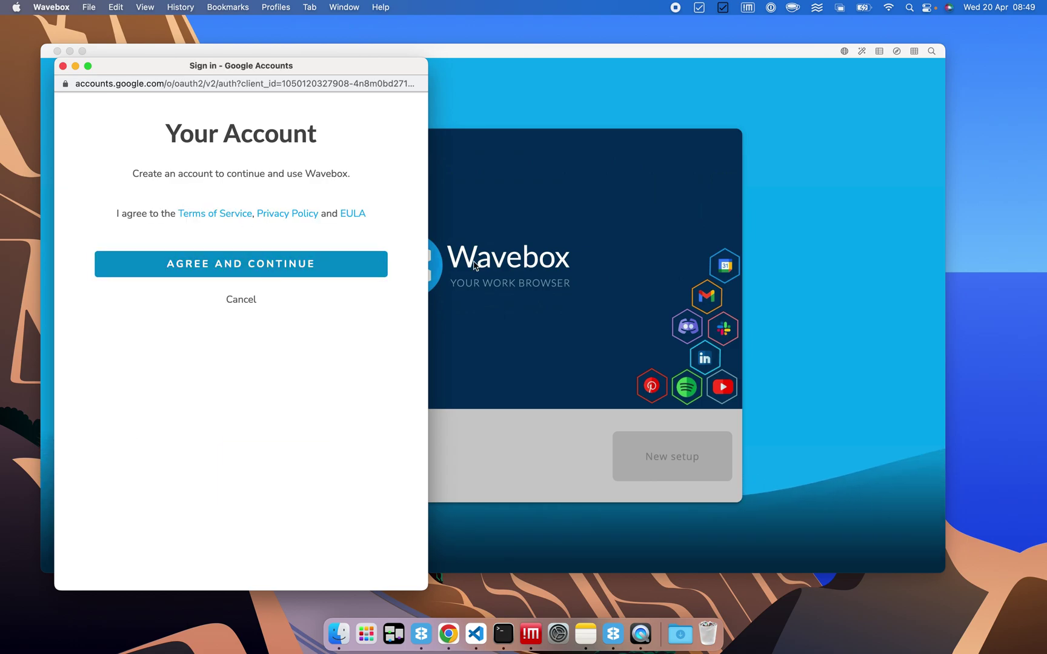
left_click(192, 242)
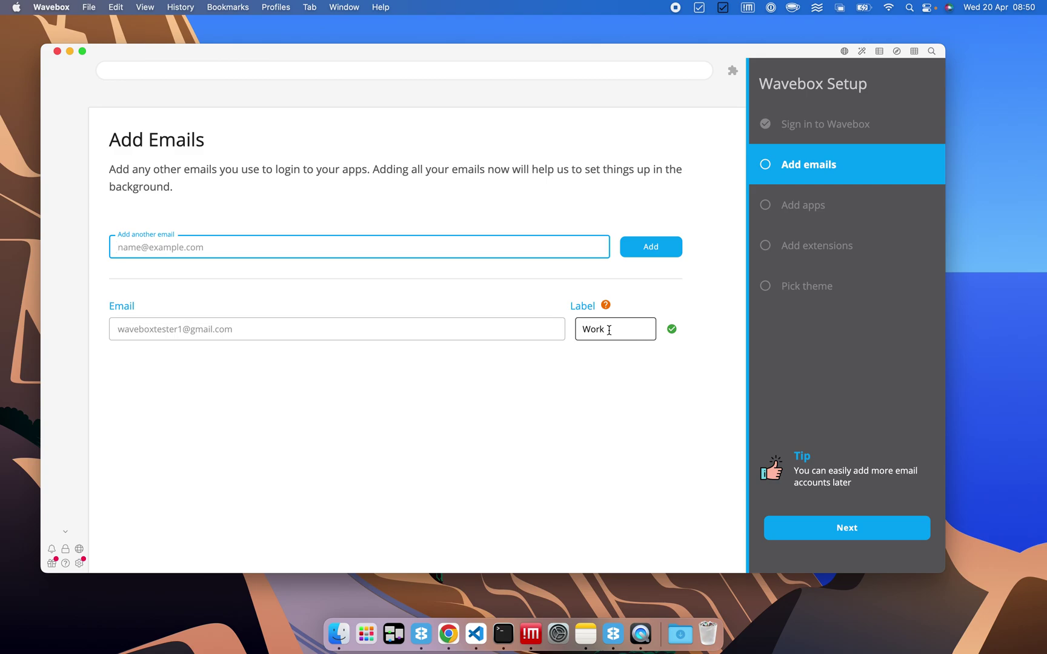
Relabel the Google address as Test, add the suggested work address as Work, and continue.
left_click(609, 330)
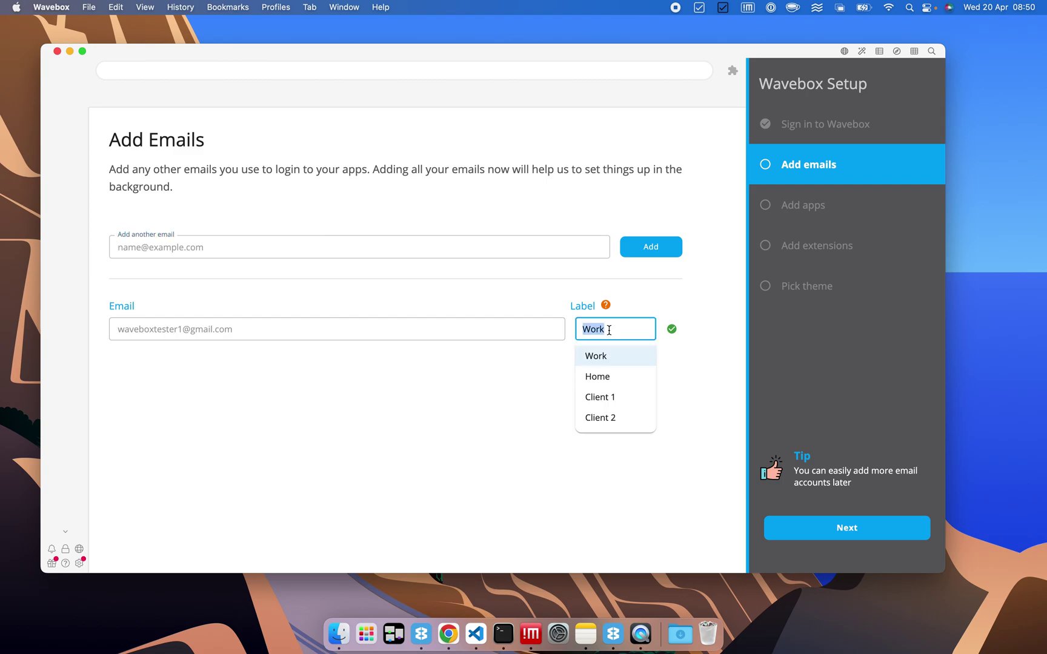
type("Test")
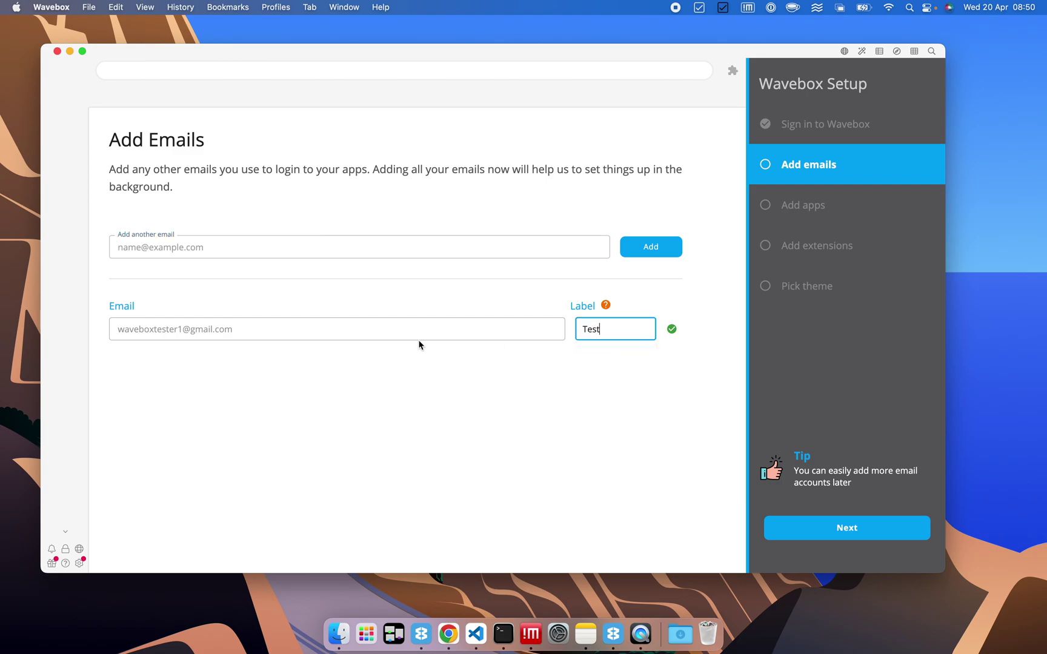
left_click(269, 254)
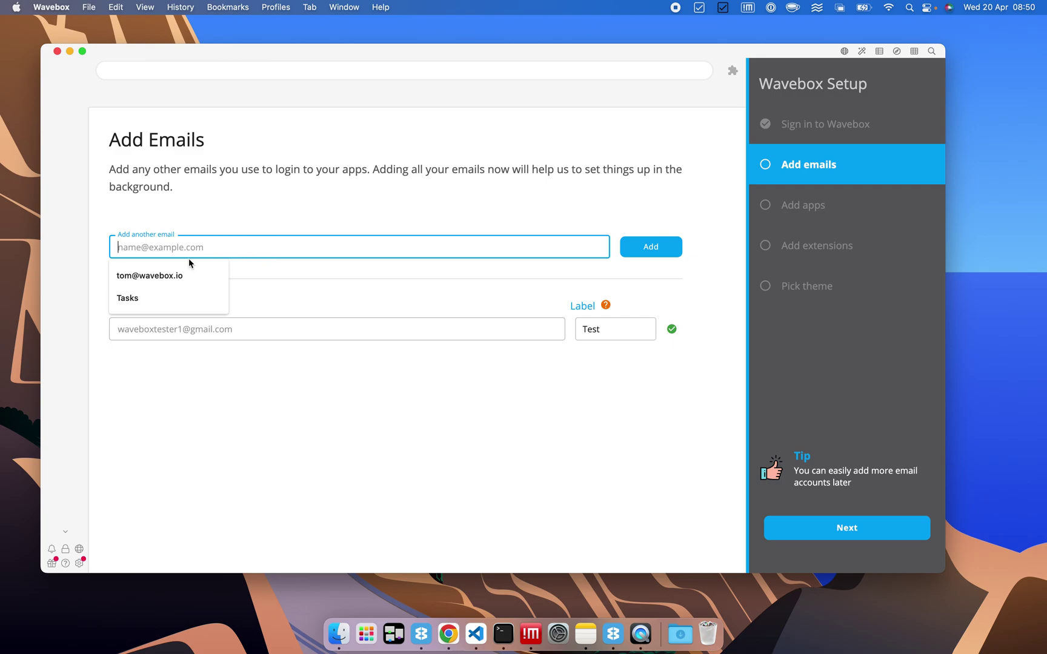
left_click(170, 275)
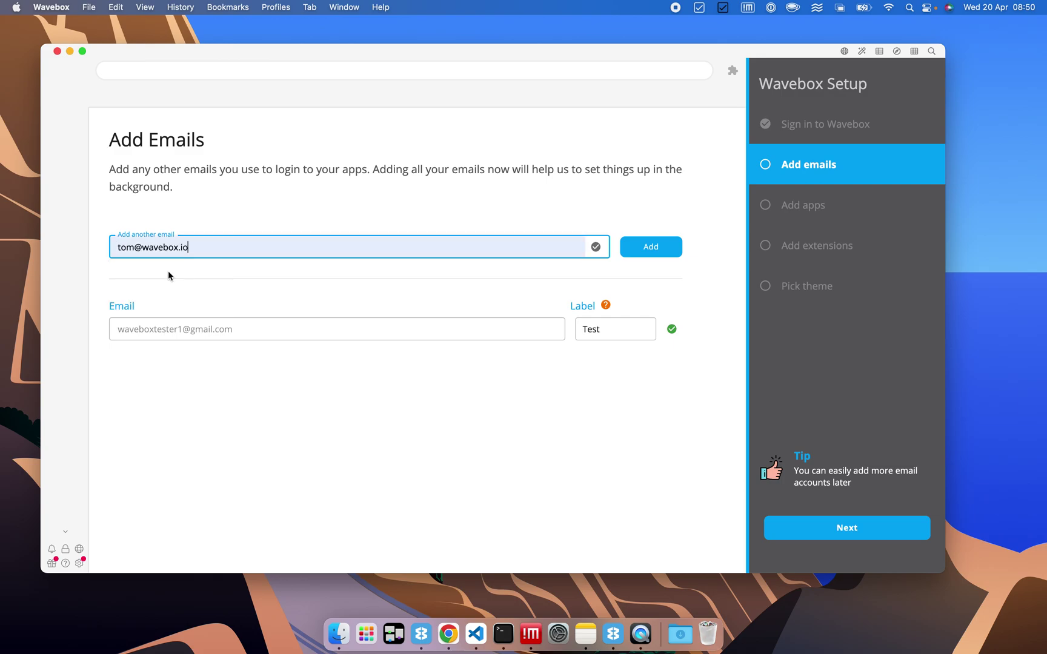
left_click(650, 246)
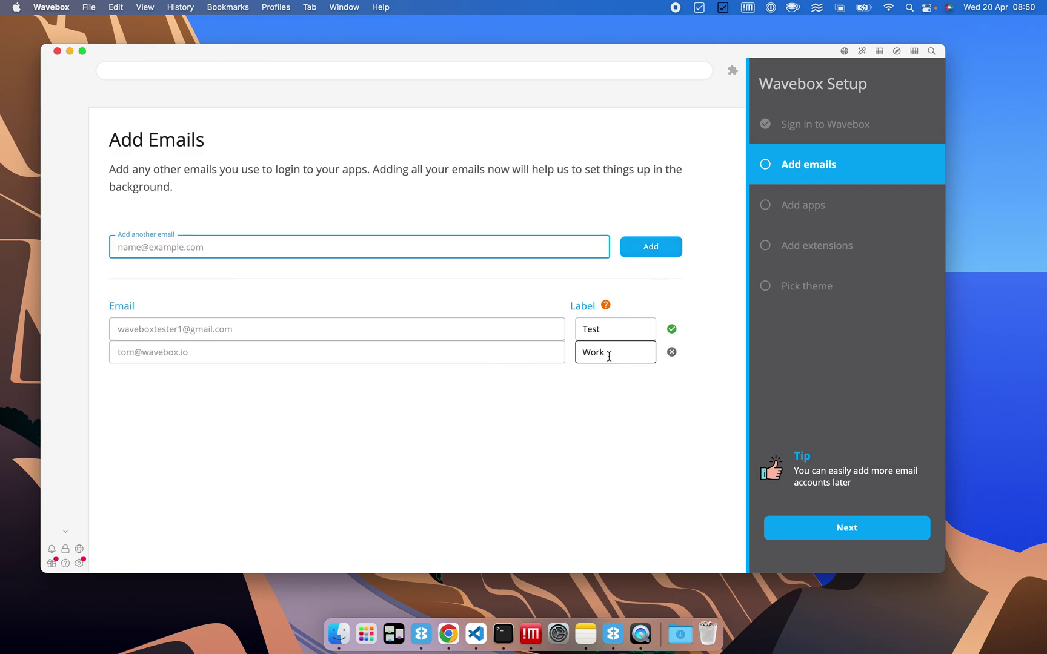
left_click(841, 530)
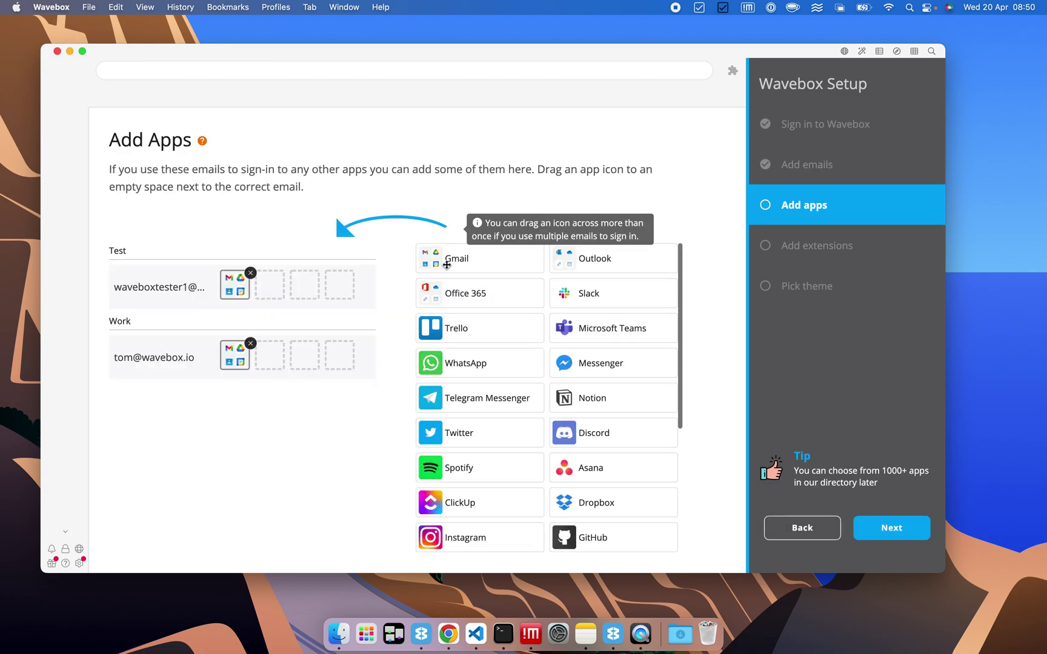
Assign ClickUp and WhatsApp to the Work email and Slack to the Test email.
scroll(559, 411, "down", 2)
scroll(559, 411, "down", 4)
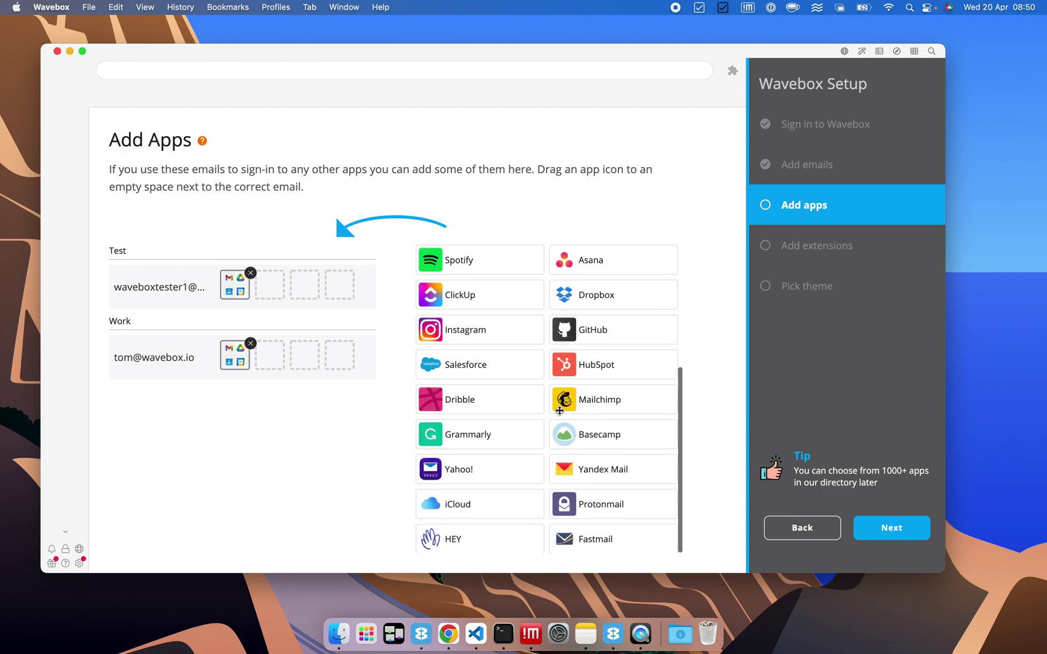
scroll(559, 411, "up", 6)
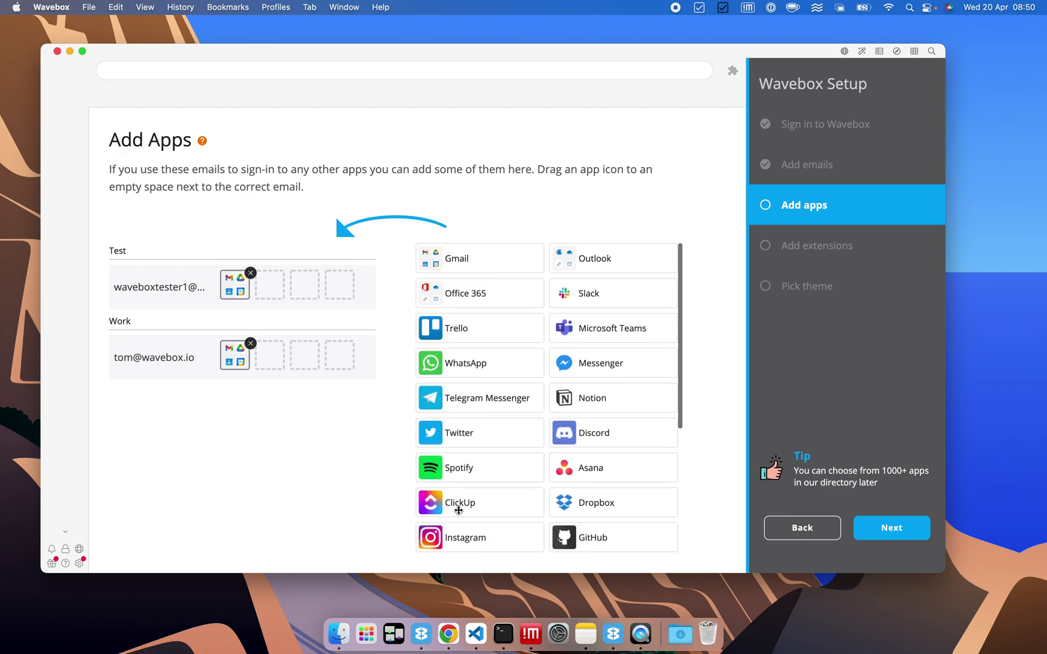
left_click_drag(459, 510, 284, 360)
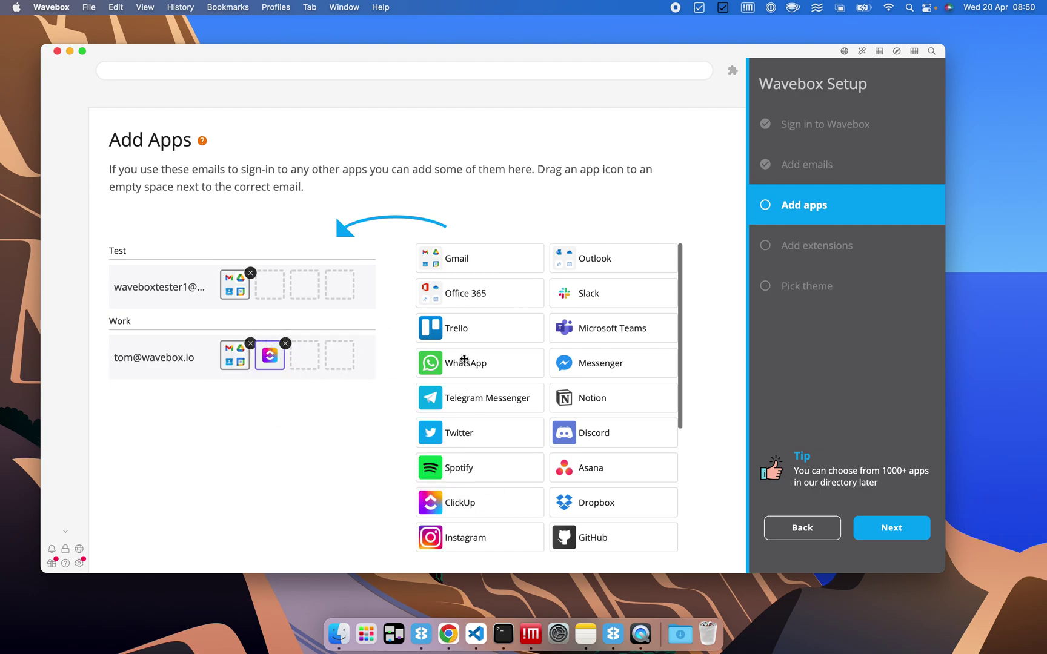
left_click_drag(454, 362, 291, 351)
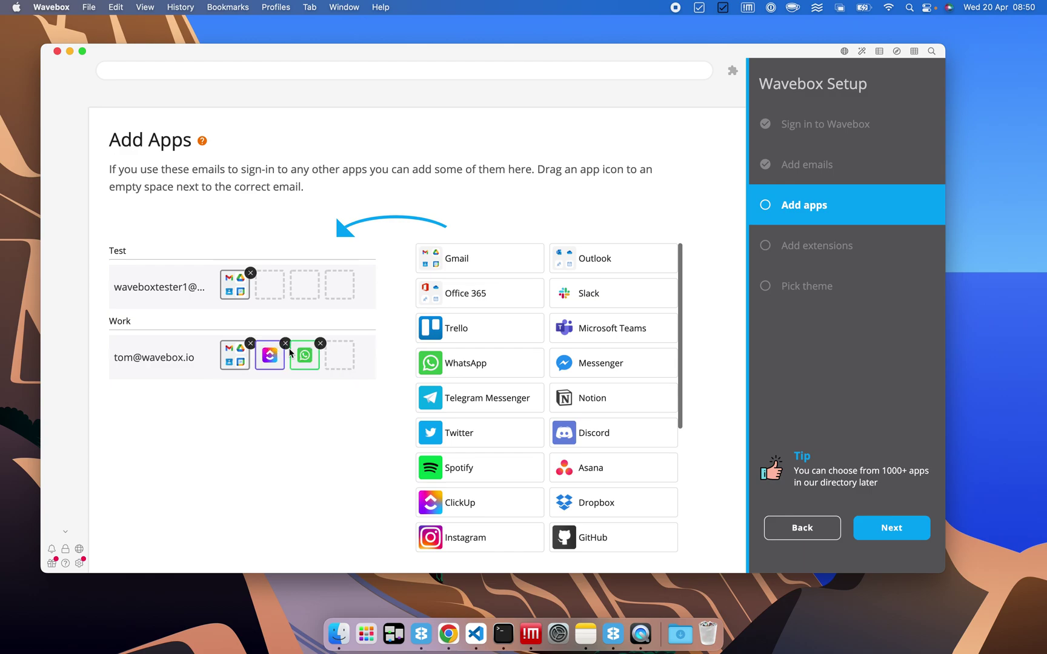
left_click_drag(577, 294, 269, 284)
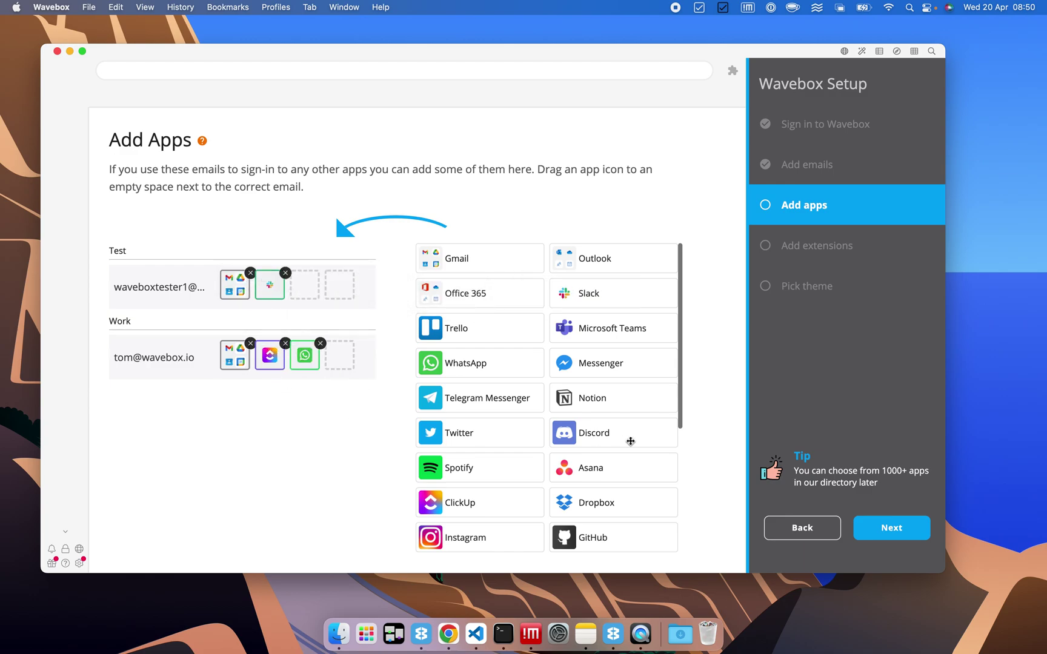
left_click(886, 526)
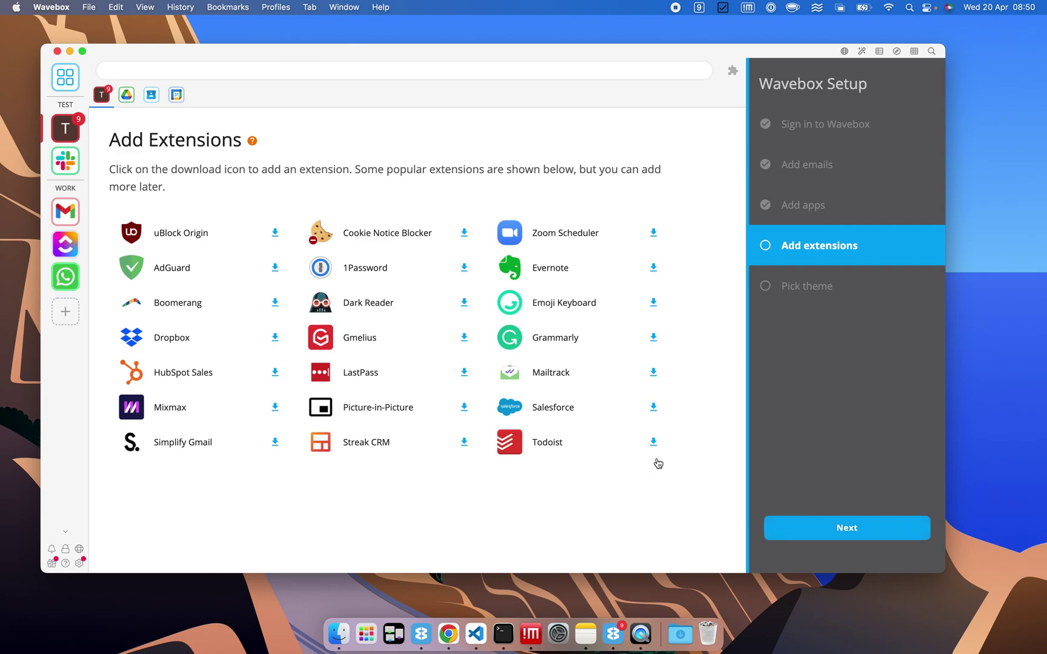
Skip extensions and finish setup with the default theme.
left_click(825, 533)
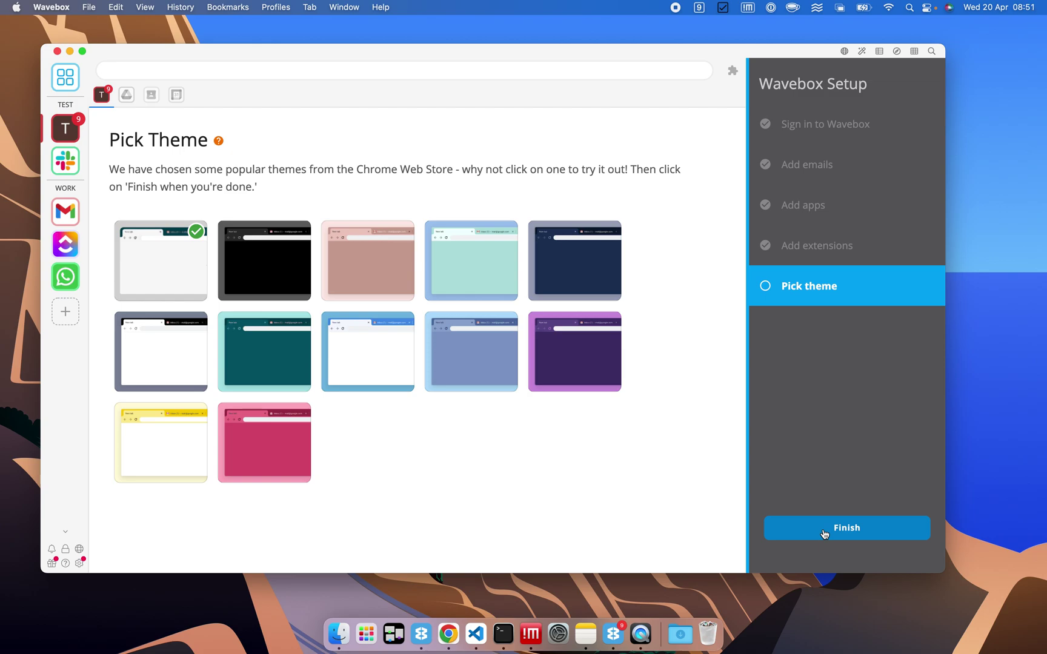
left_click(825, 533)
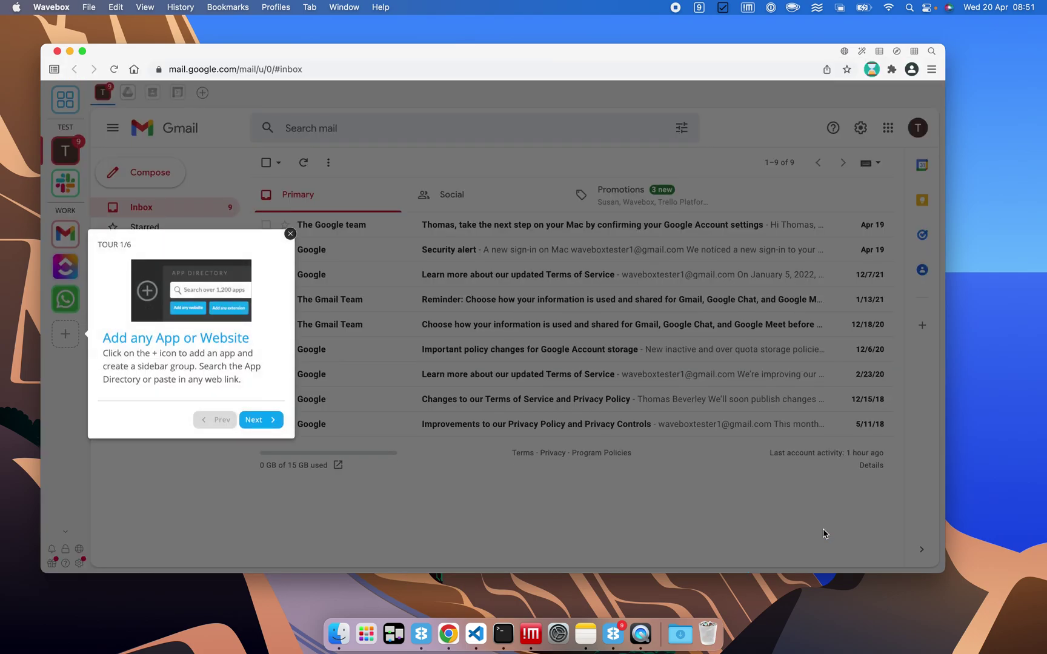
Dismiss the welcome tour and switch to the Test account's Google Drive tab.
left_click(290, 234)
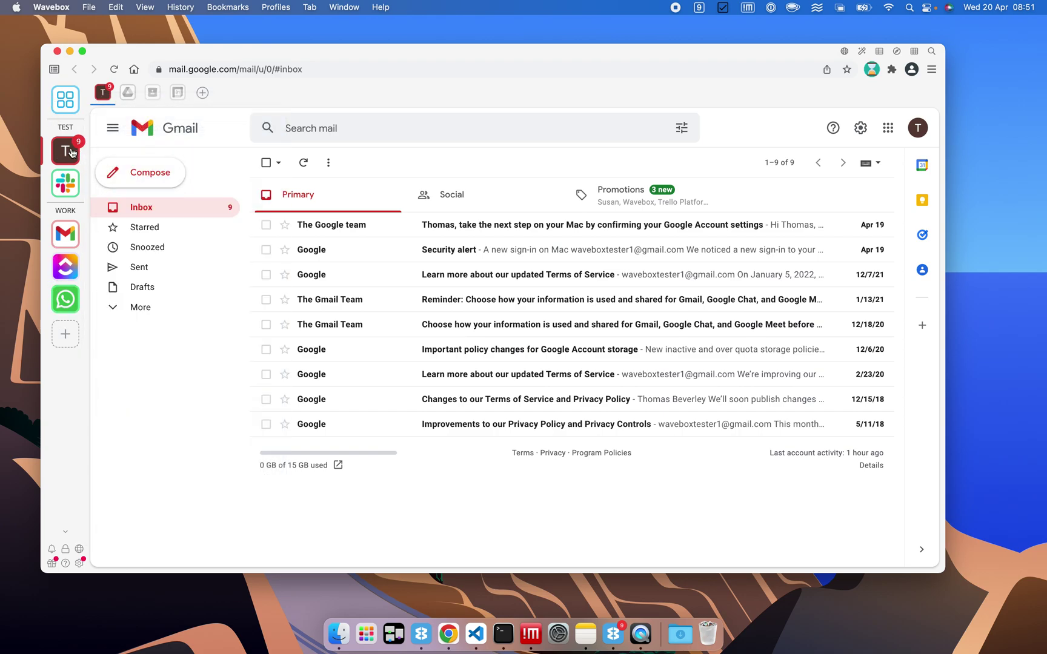
mouse_move(71, 152)
mouse_move(131, 97)
mouse_move(65, 298)
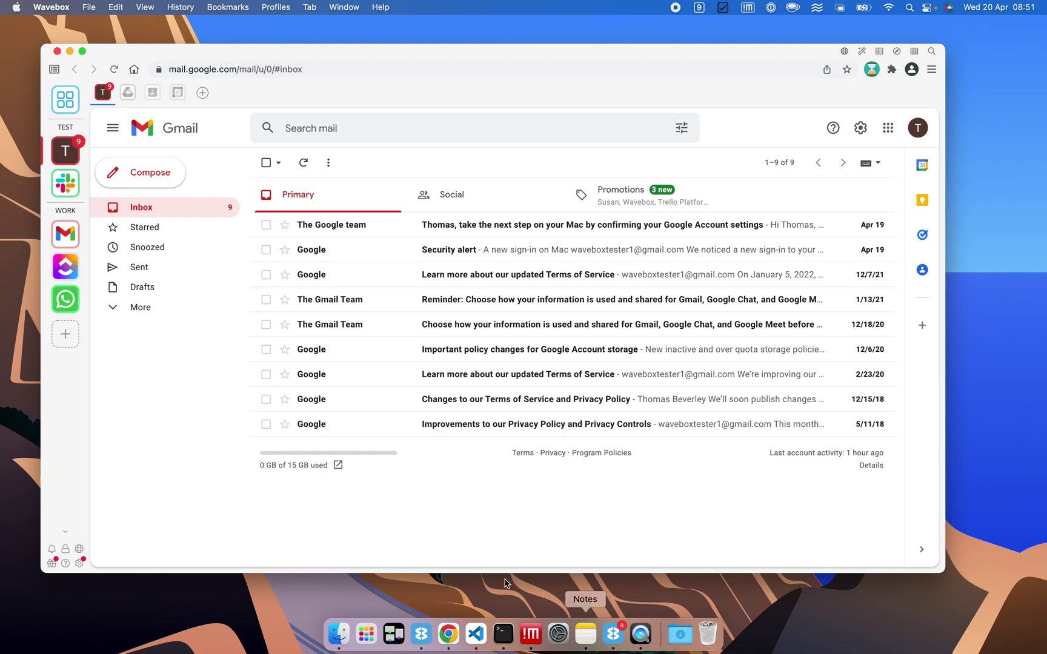
left_click(132, 100)
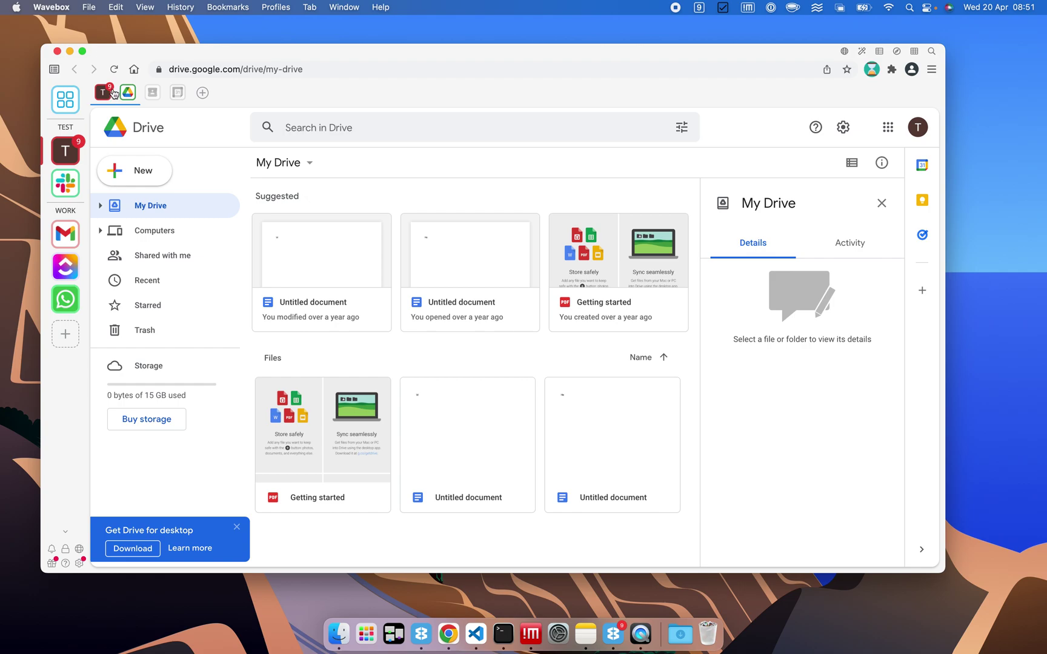
Open Wavebox Mini, expand the Test account's unread items, view Unified and Notifications, then close it.
mouse_move(114, 94)
left_click(879, 52)
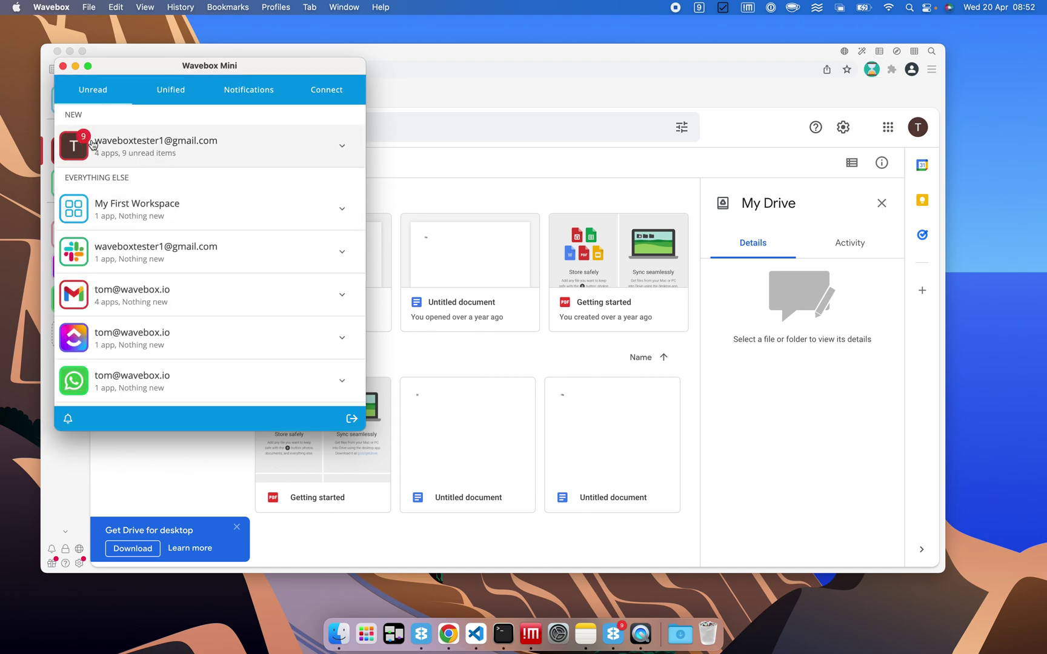
left_click(229, 151)
left_click(168, 100)
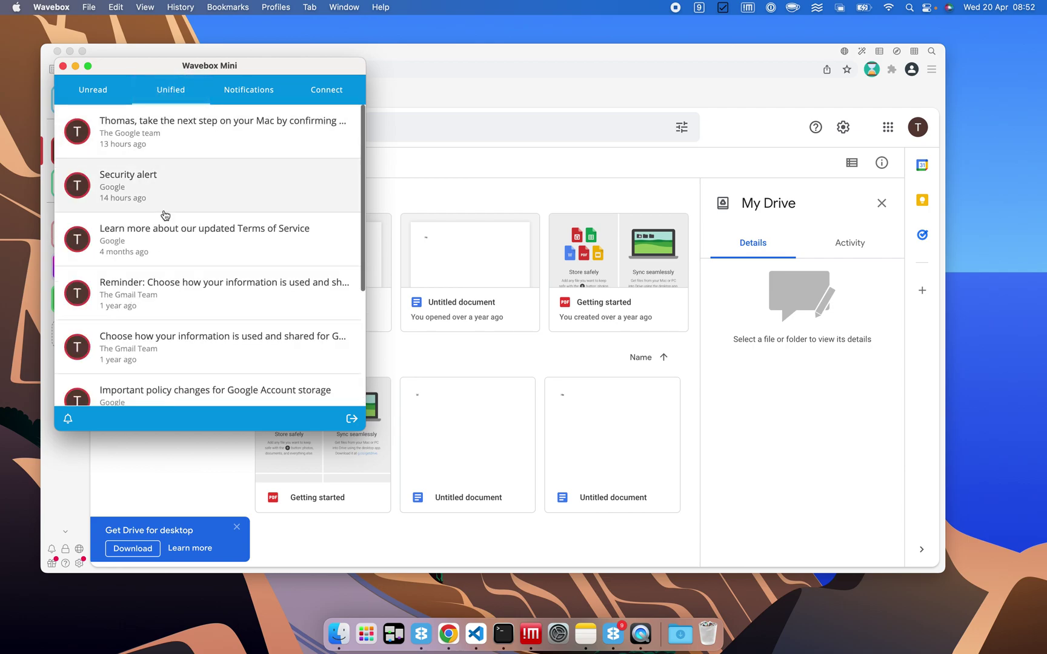
scroll(163, 216, "down", 5)
left_click(253, 88)
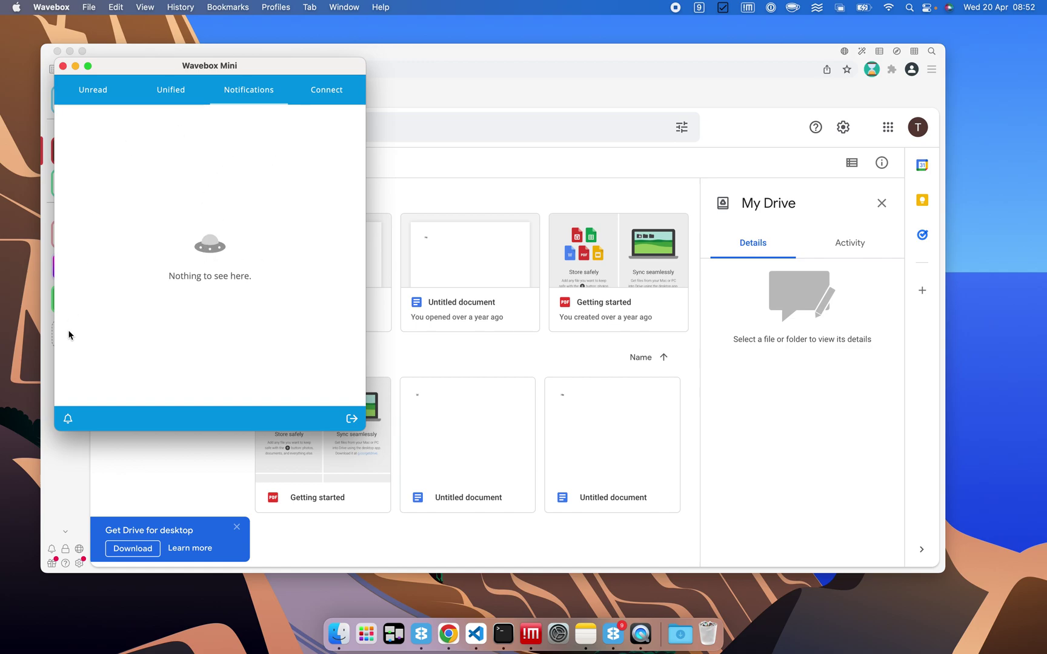
left_click(72, 66)
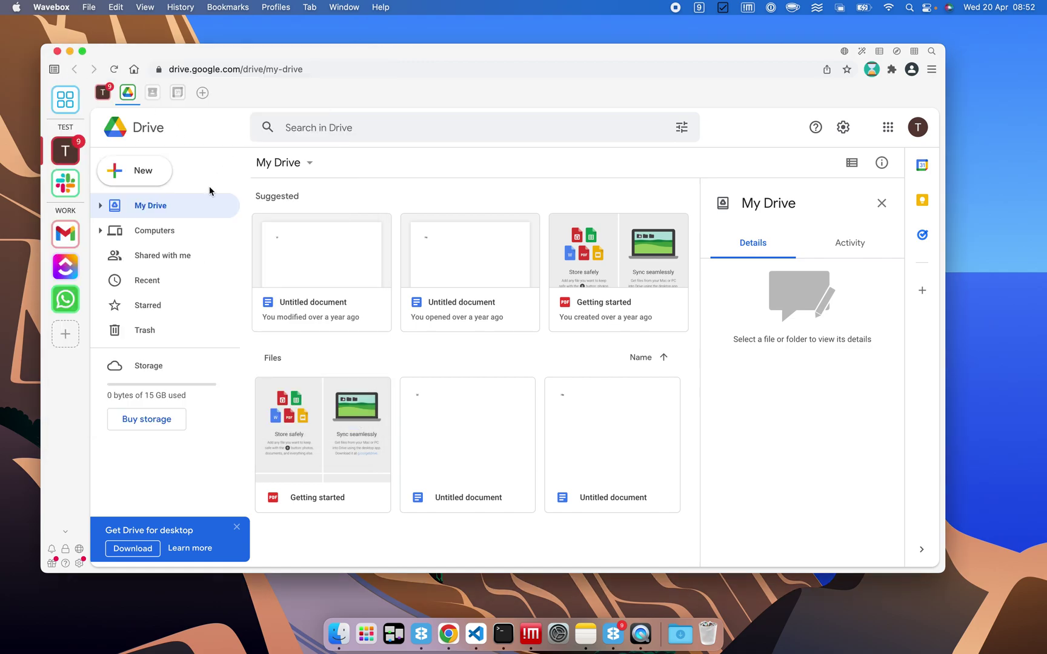
left_click(66, 128)
left_click(66, 128)
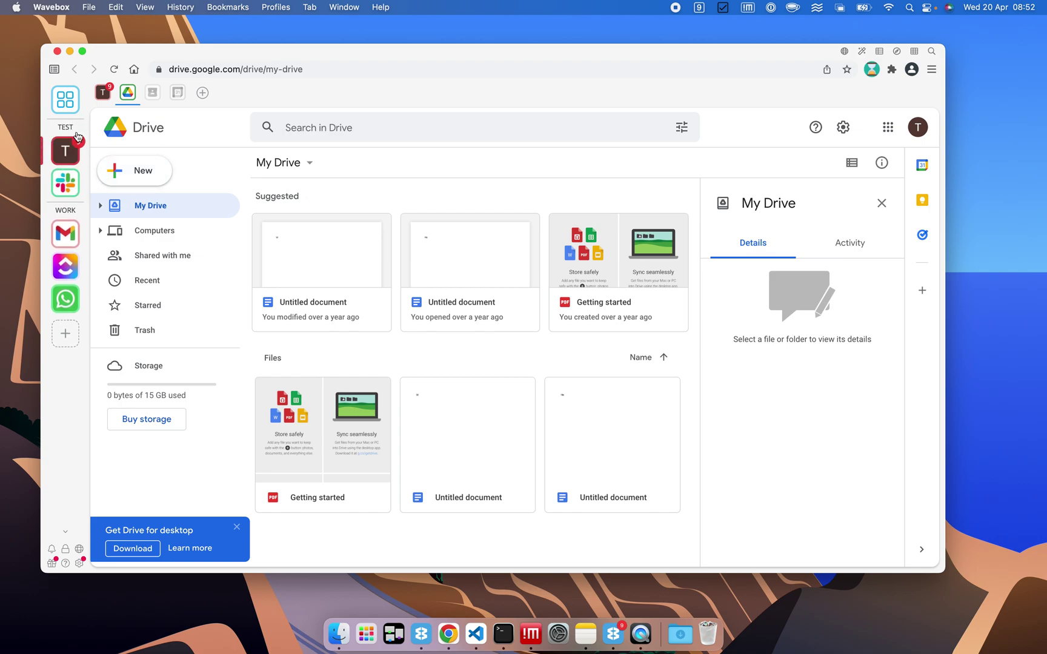
left_click(75, 213)
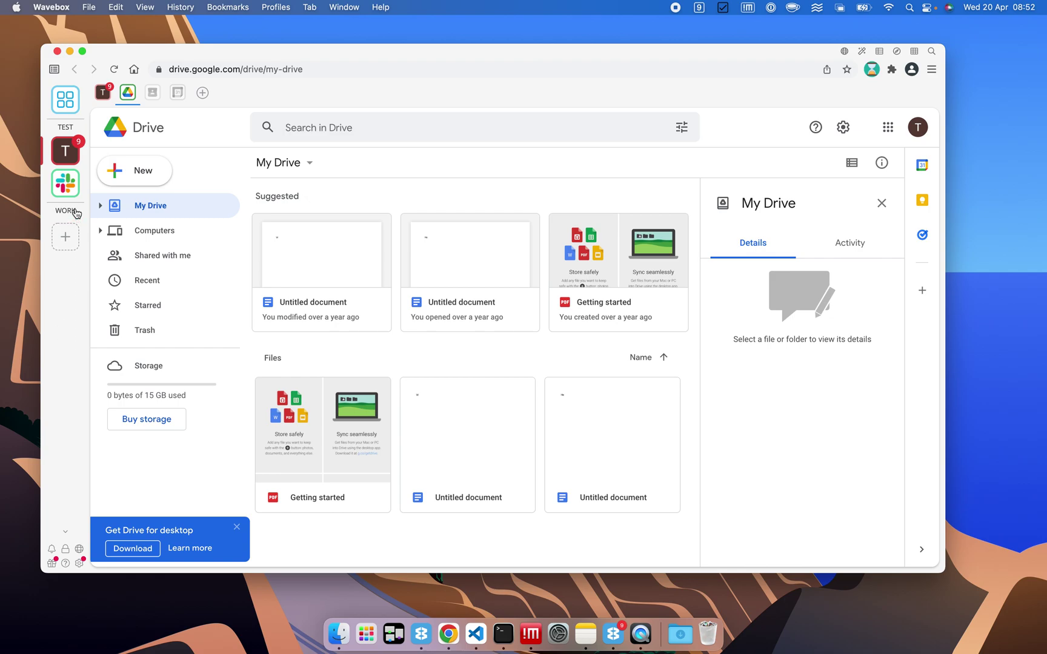
left_click(76, 212)
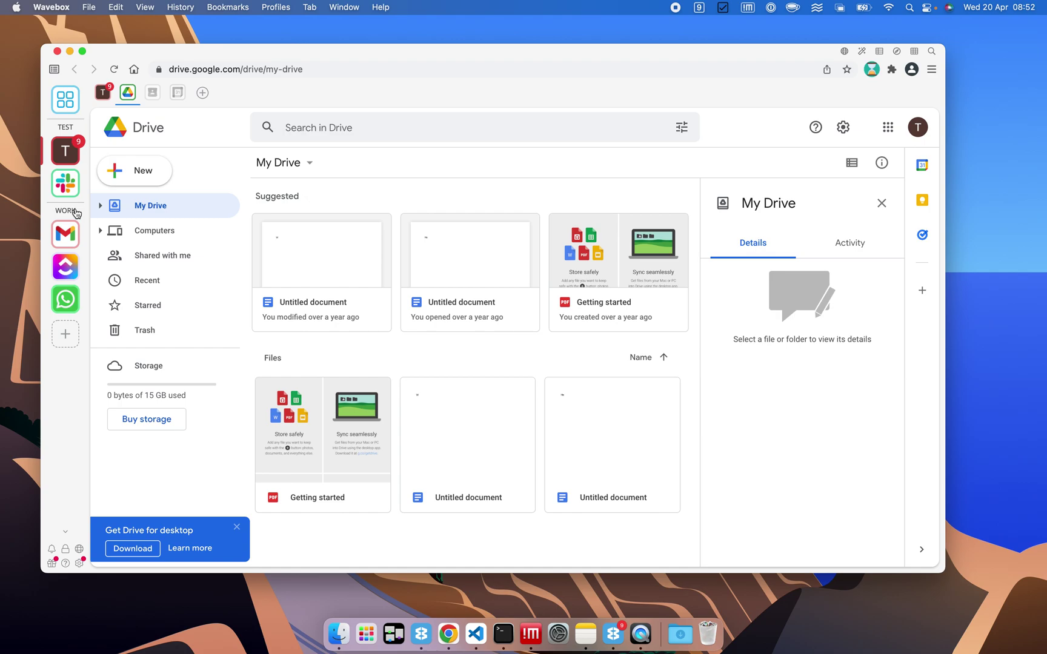
Sign the WORK group's Gmail account back in by pasting its password.
left_click(63, 229)
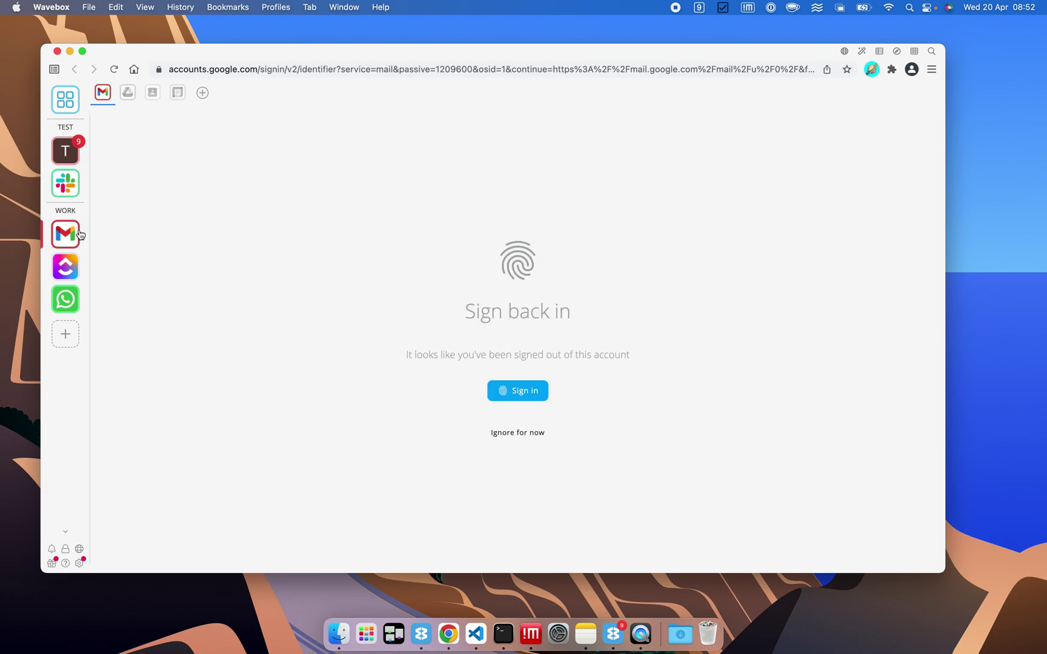
left_click(531, 392)
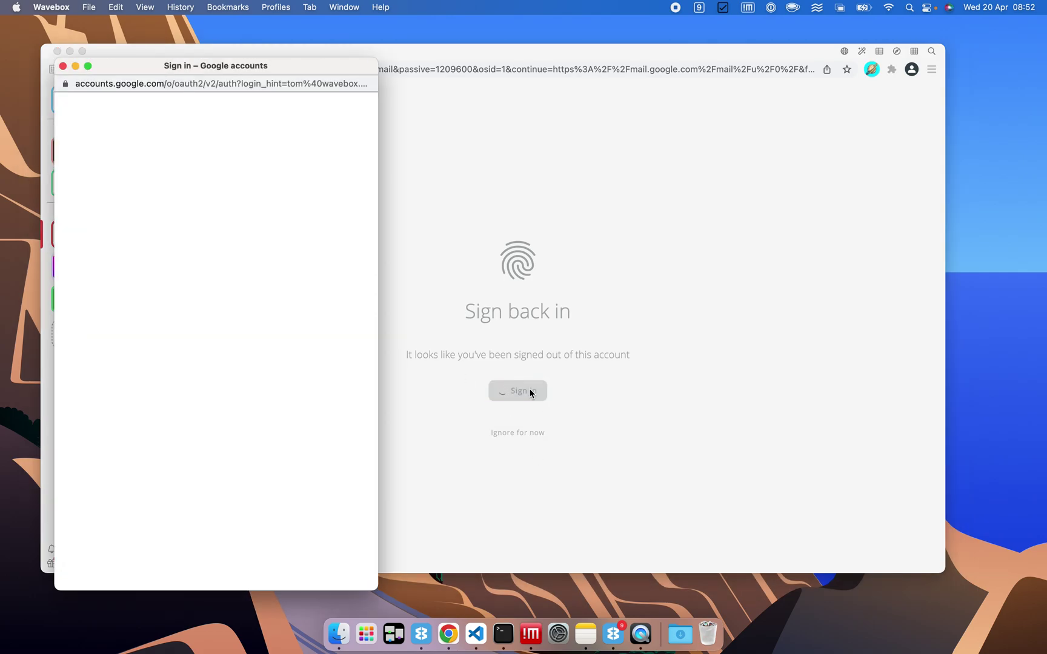
left_click(332, 405)
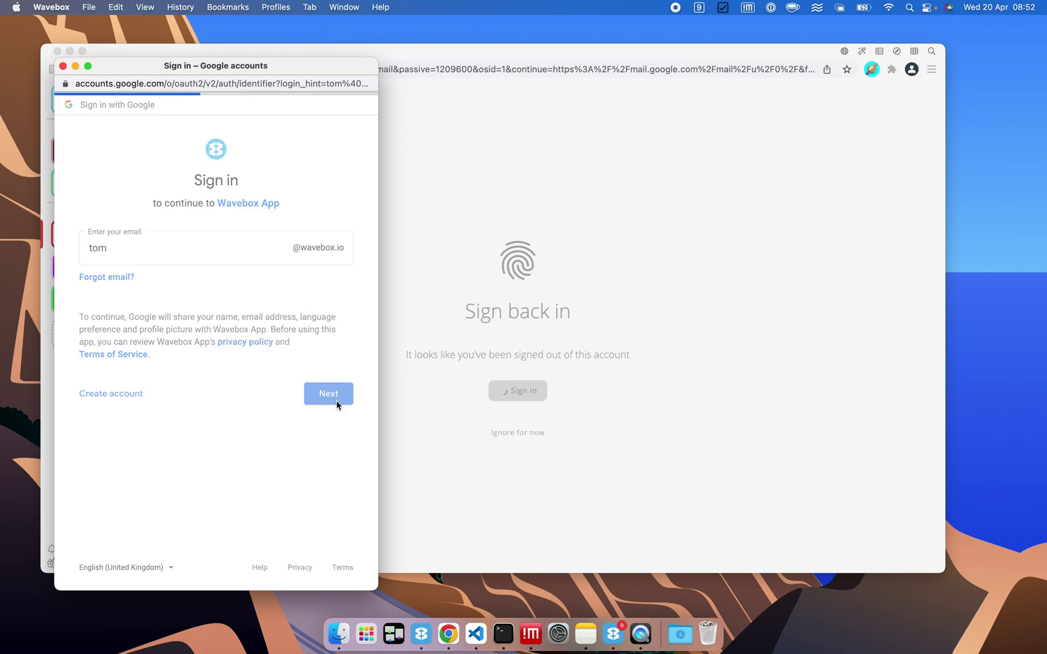
key("super+v")
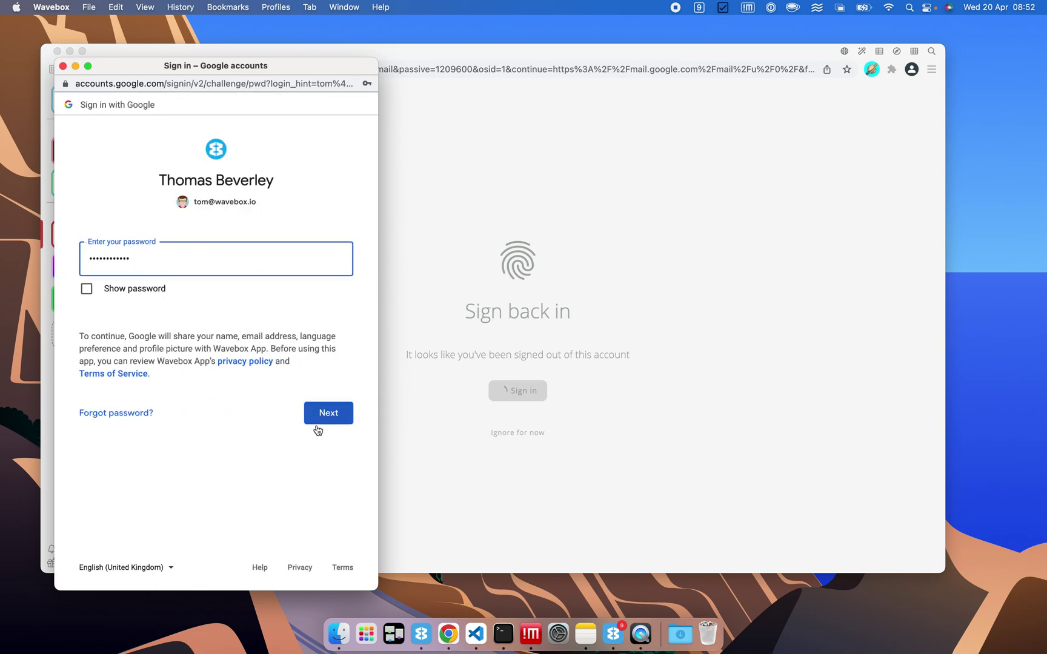
left_click(329, 414)
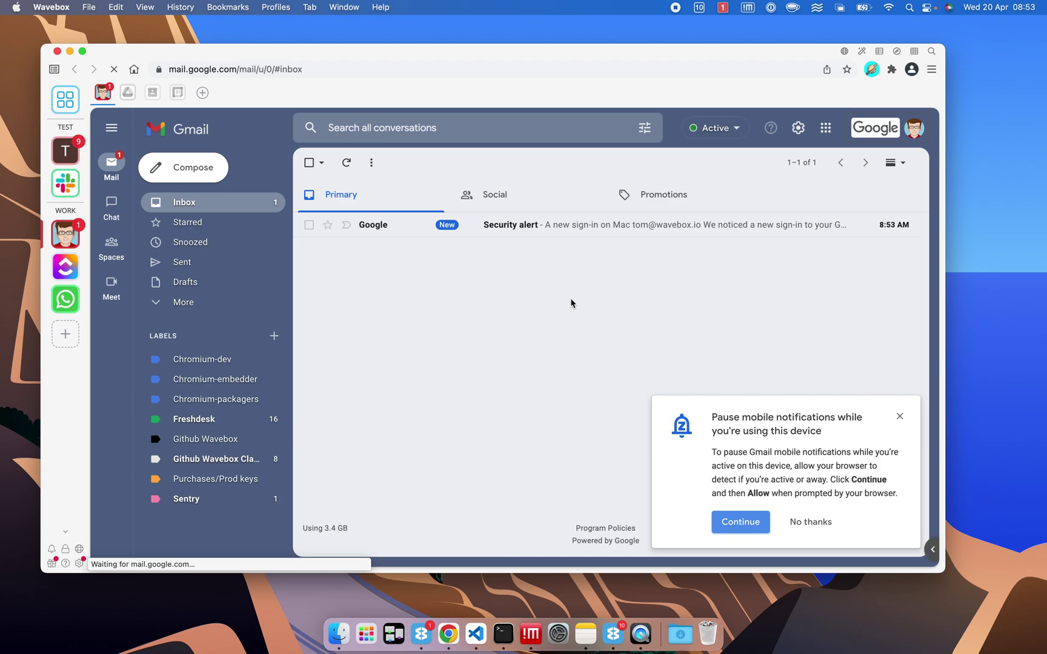
Dismiss the pause-notifications prompt and show the TEST account's Gmail inbox.
left_click(900, 417)
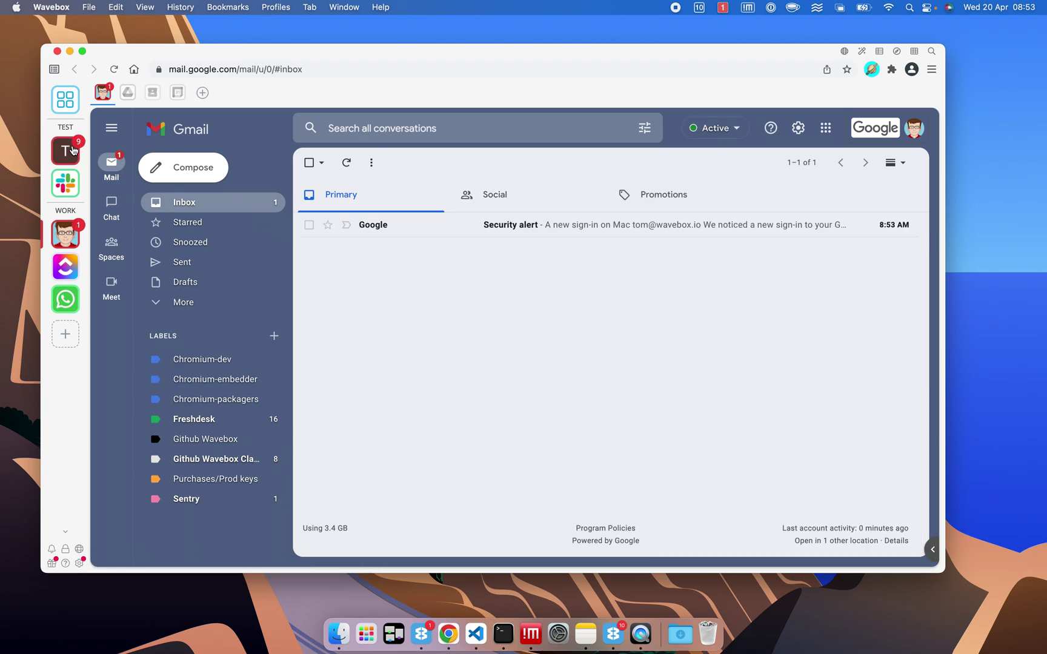
left_click(59, 152)
left_click(68, 240)
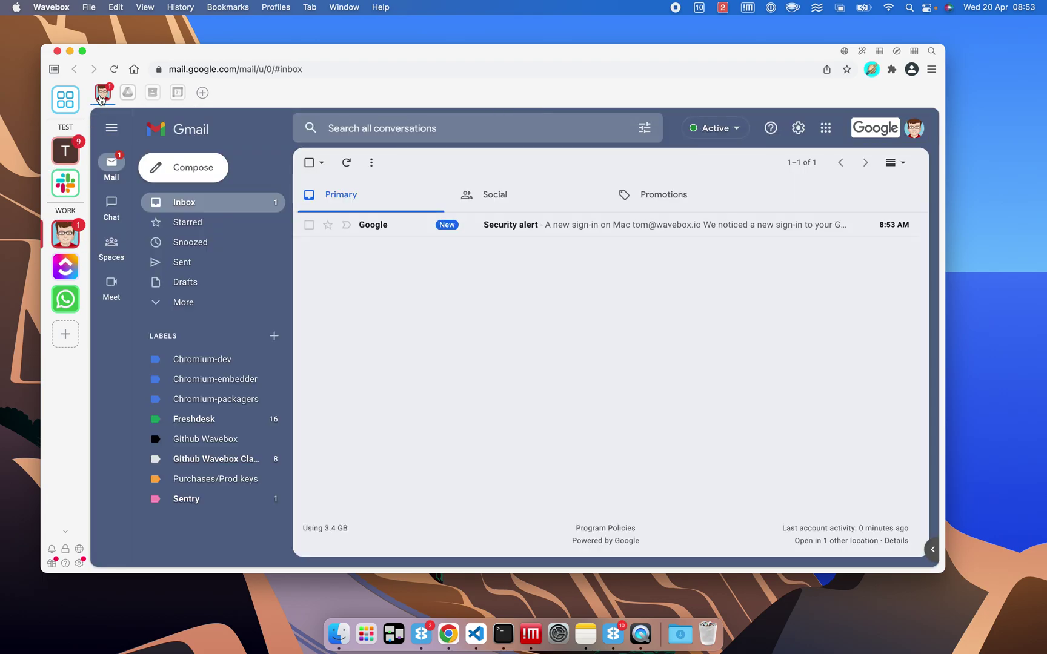
left_click(67, 151)
left_click(103, 98)
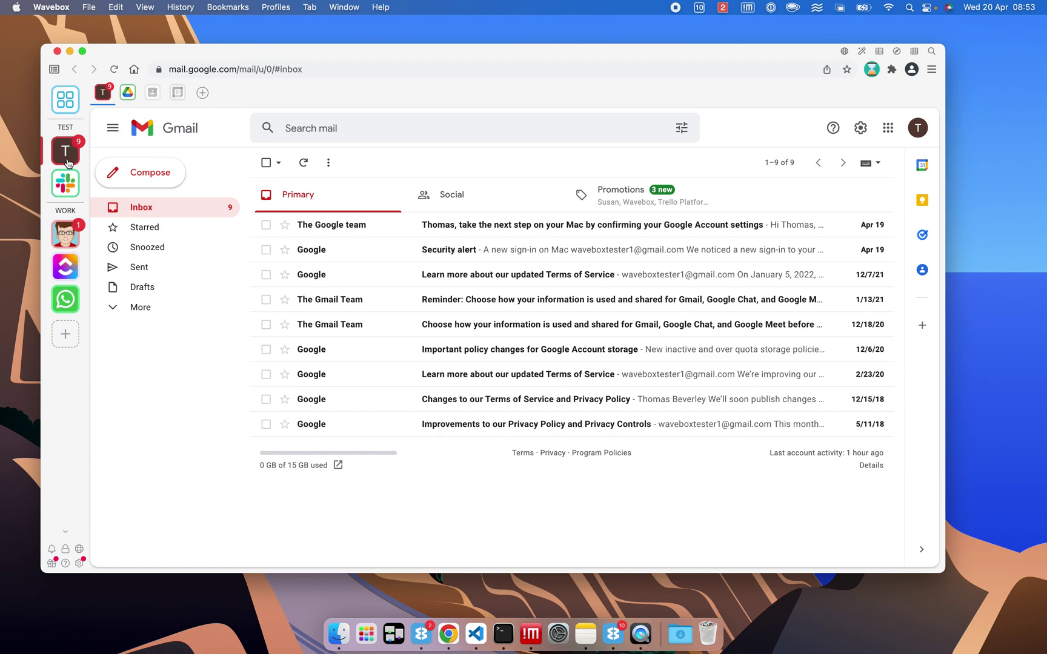
Add a new group, browse the app list, and cancel without adding an app.
left_click(65, 342)
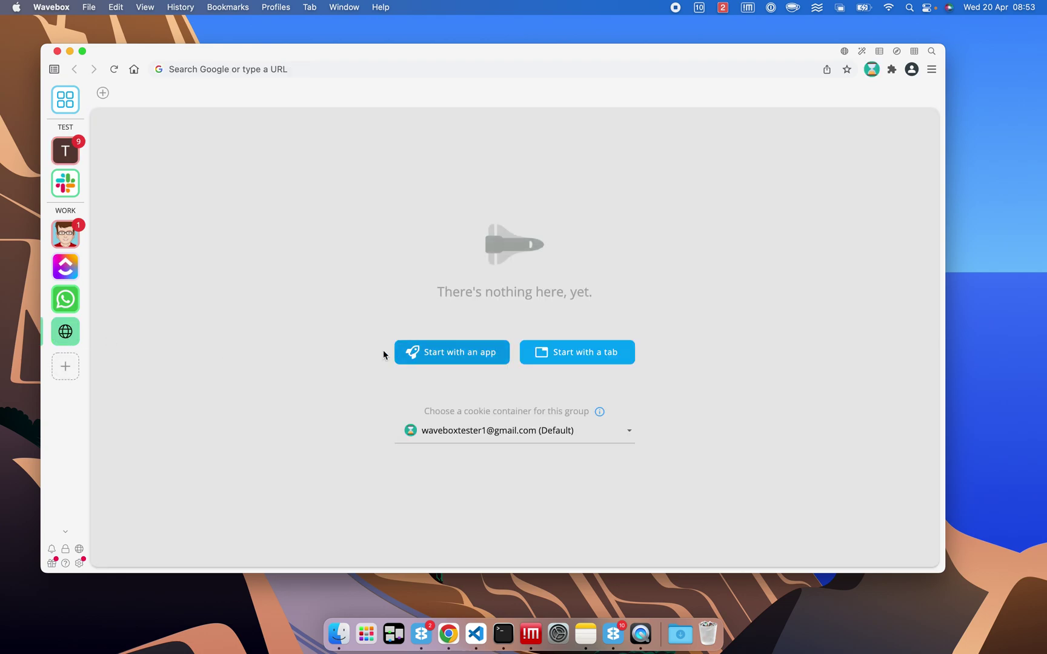
left_click(455, 360)
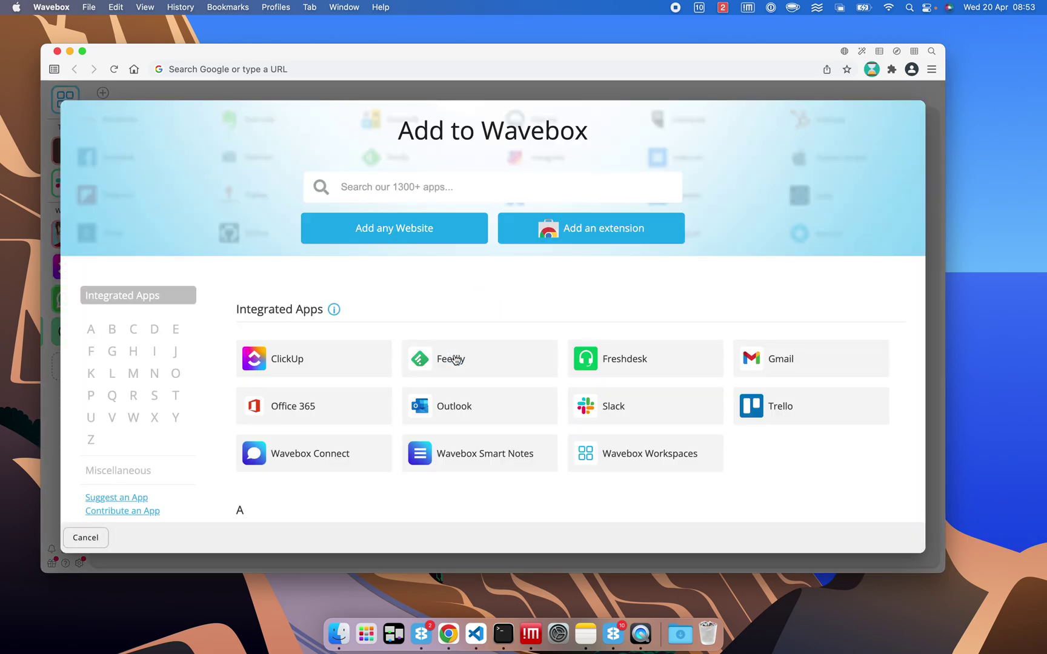
scroll(456, 359, "down", 15)
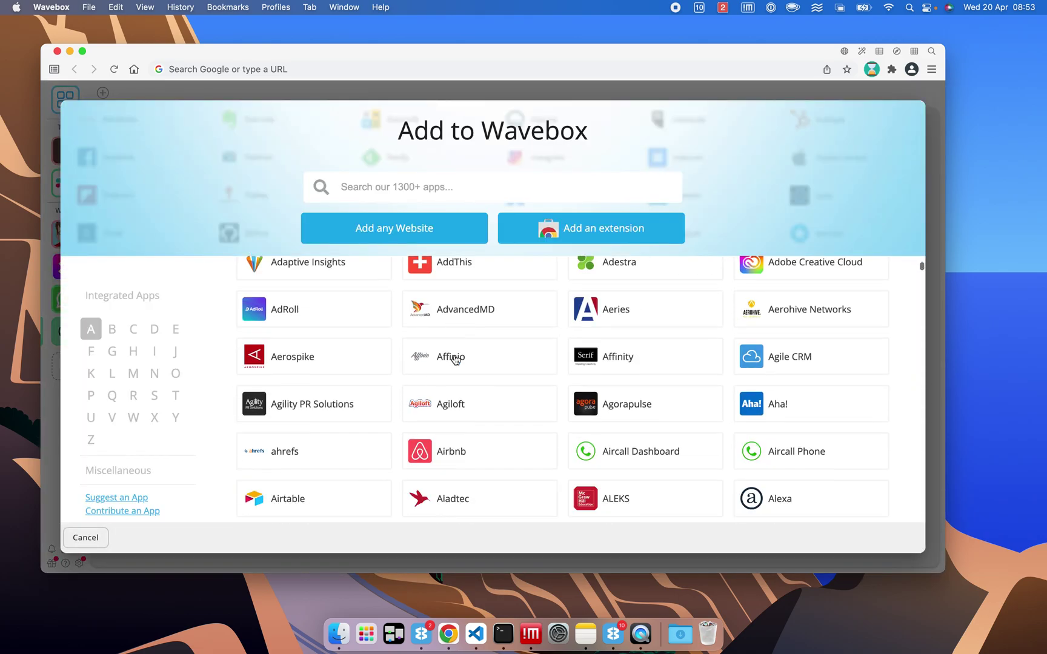
scroll(456, 359, "down", 4)
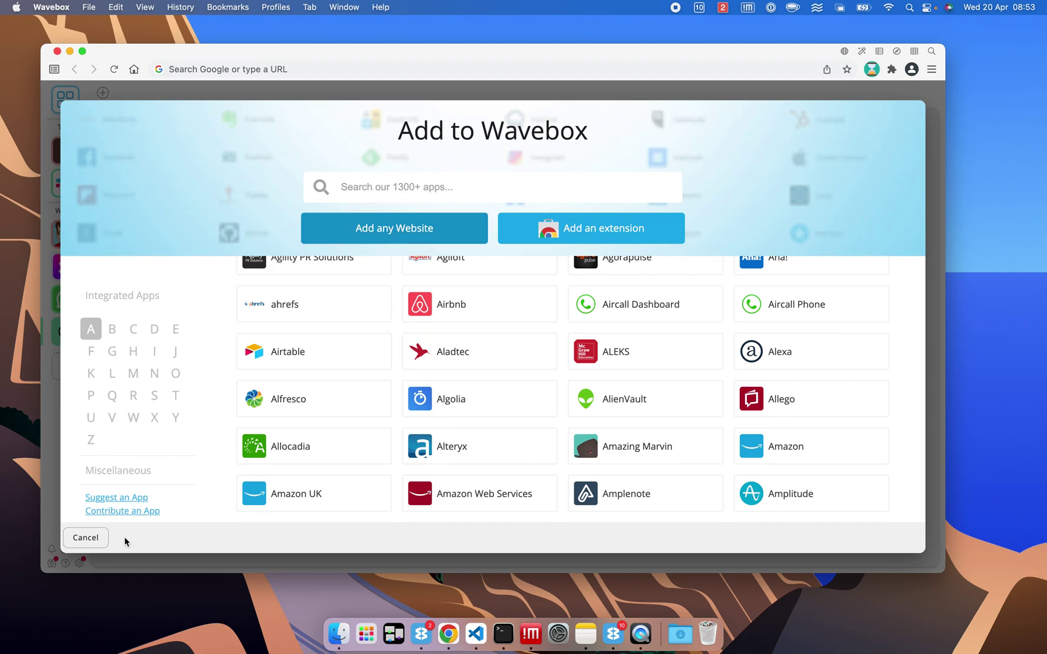
left_click(85, 538)
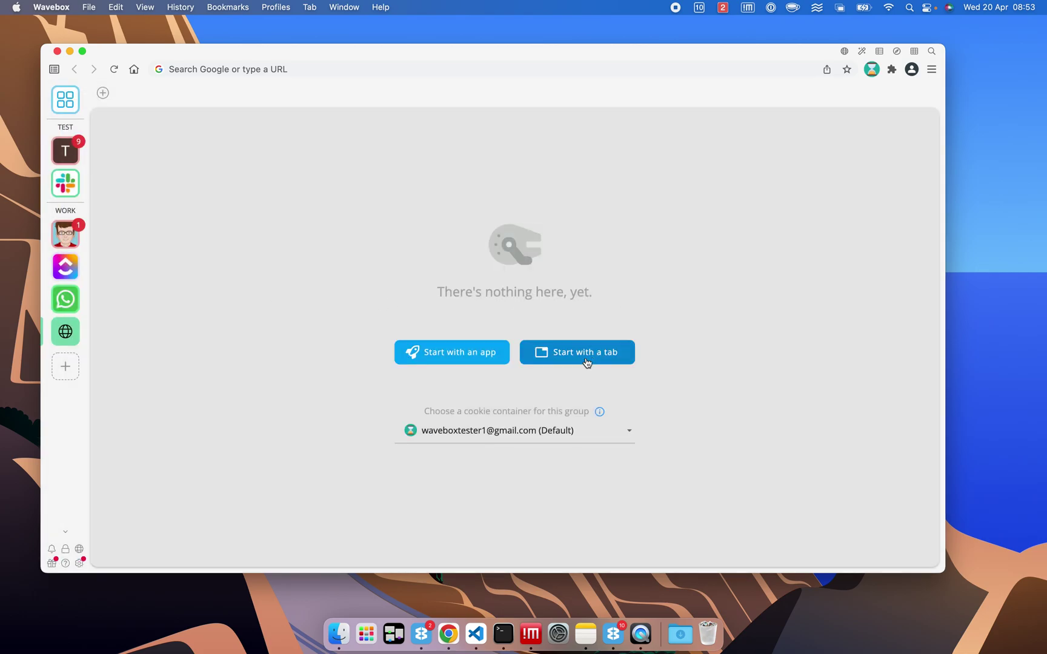
Start the new group with a tab loading wavebox.io.
left_click(587, 362)
type("wa")
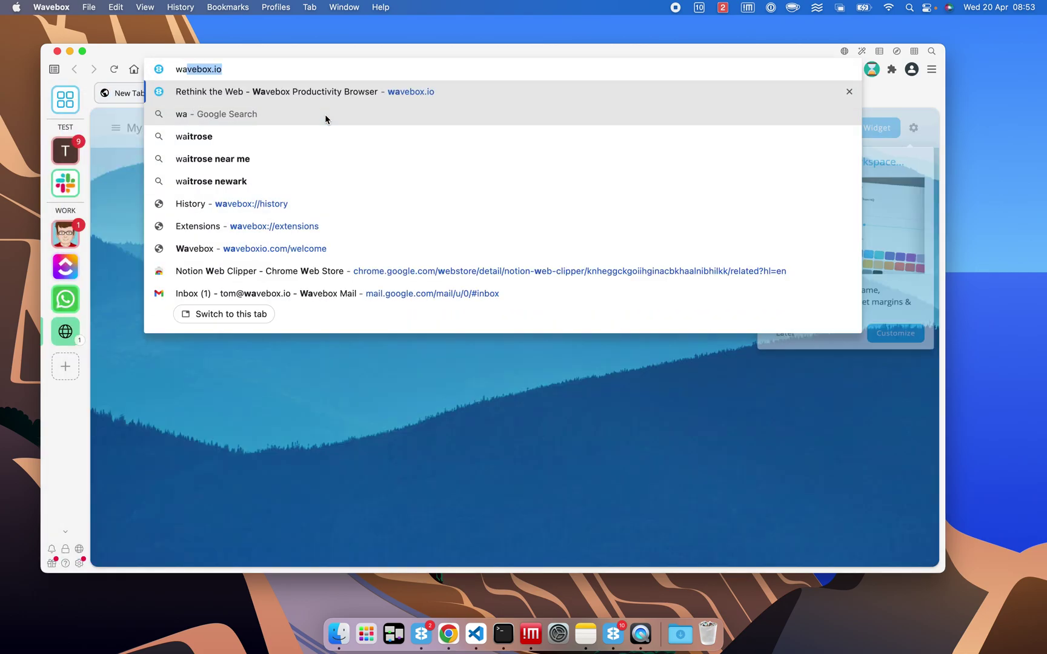
type("vebox")
key("Return")
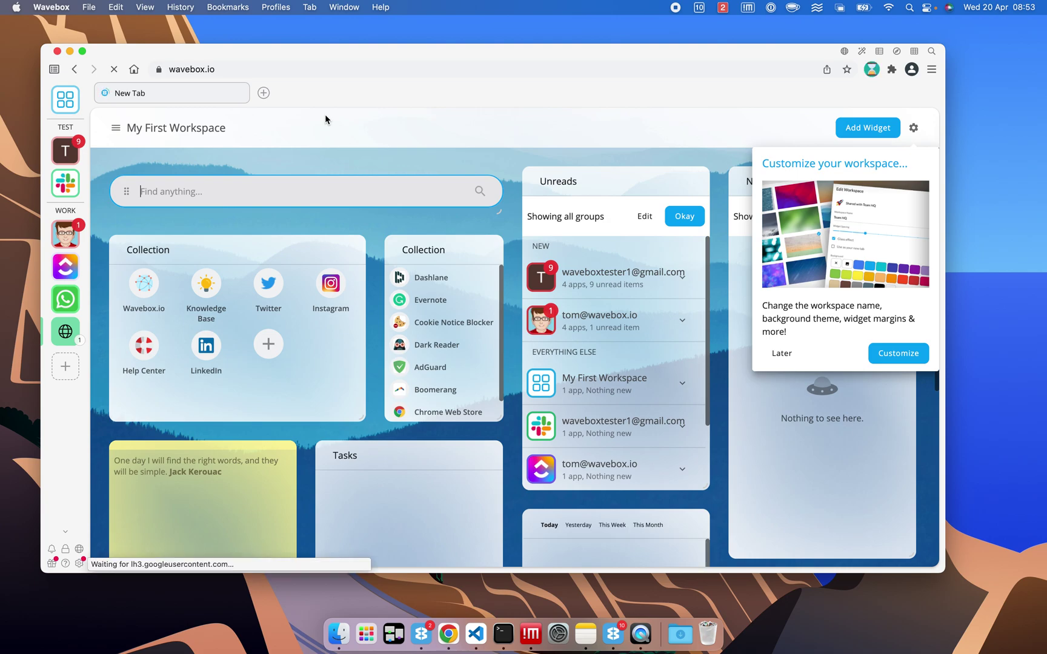